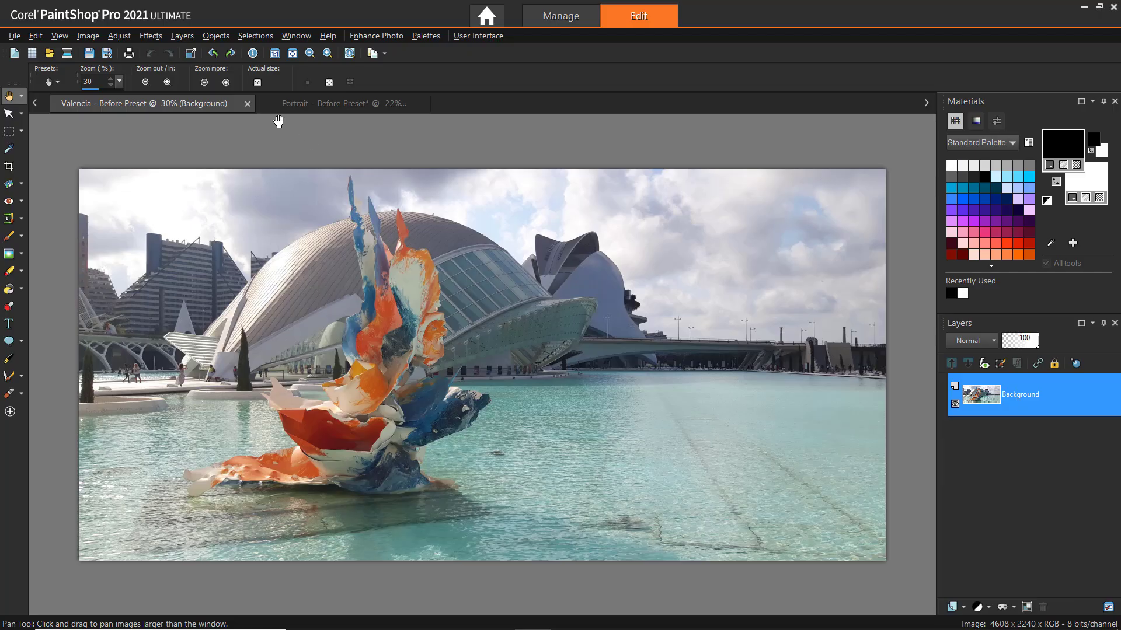
# Launch the AI HDR Studio plugin from Effects > Plugins on the unedited Valencia photo.
pyautogui.click(151, 36)
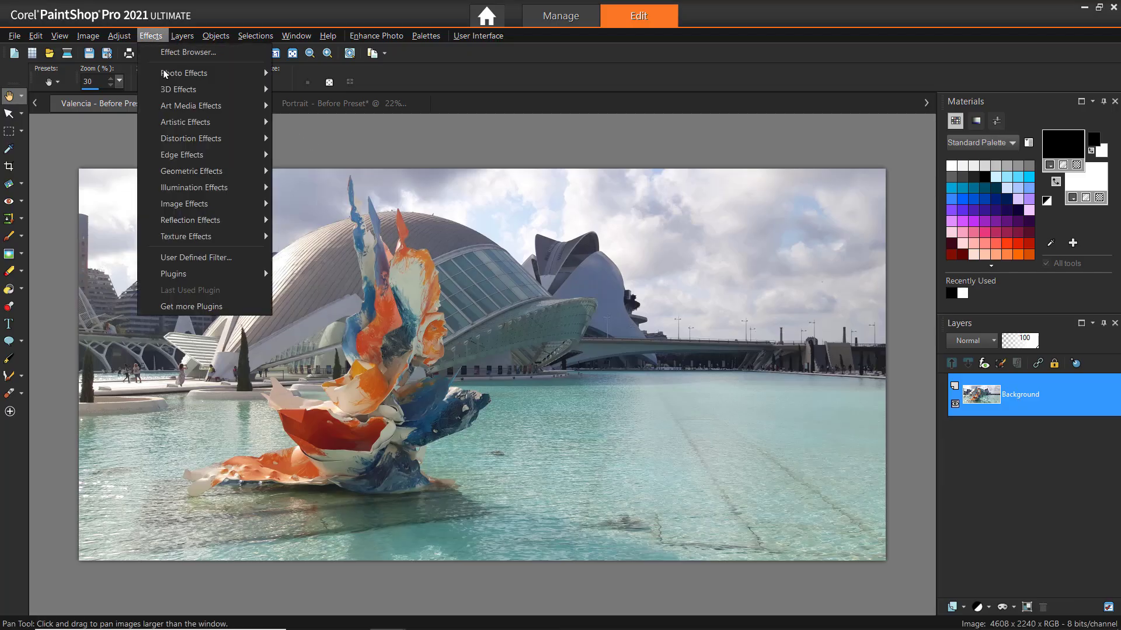
pyautogui.moveTo(218, 270)
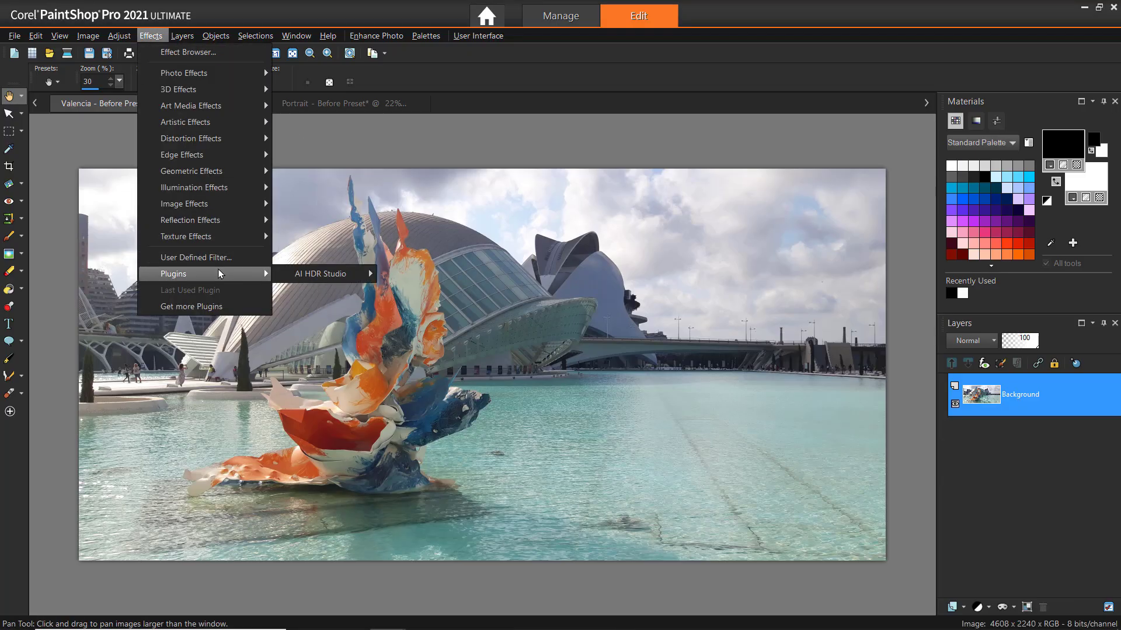
pyautogui.moveTo(298, 276)
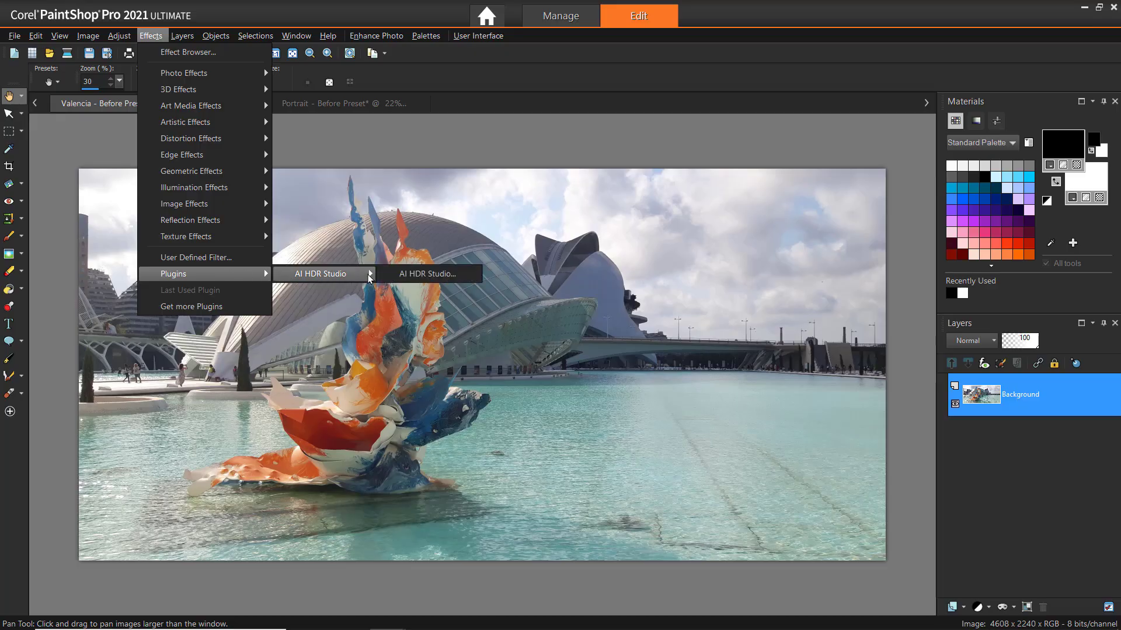
pyautogui.click(383, 275)
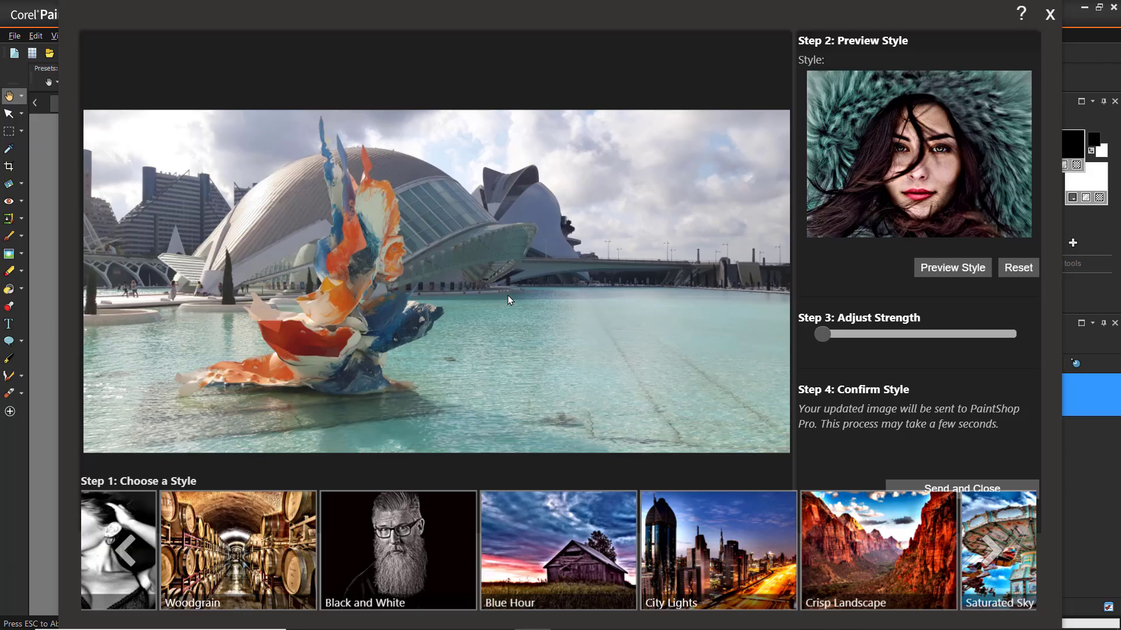
# Page the style carousel right and preview the High Vibrancy style on the Valencia photo.
pyautogui.click(989, 552)
pyautogui.click(989, 552)
pyautogui.click(989, 551)
pyautogui.click(988, 552)
pyautogui.click(989, 551)
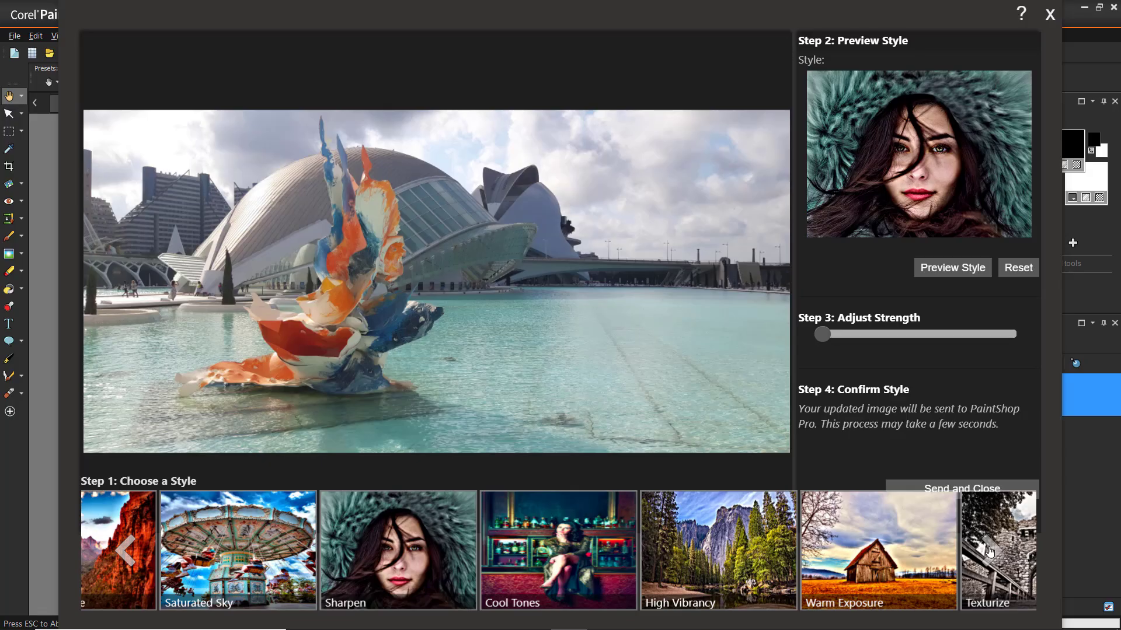
pyautogui.click(740, 541)
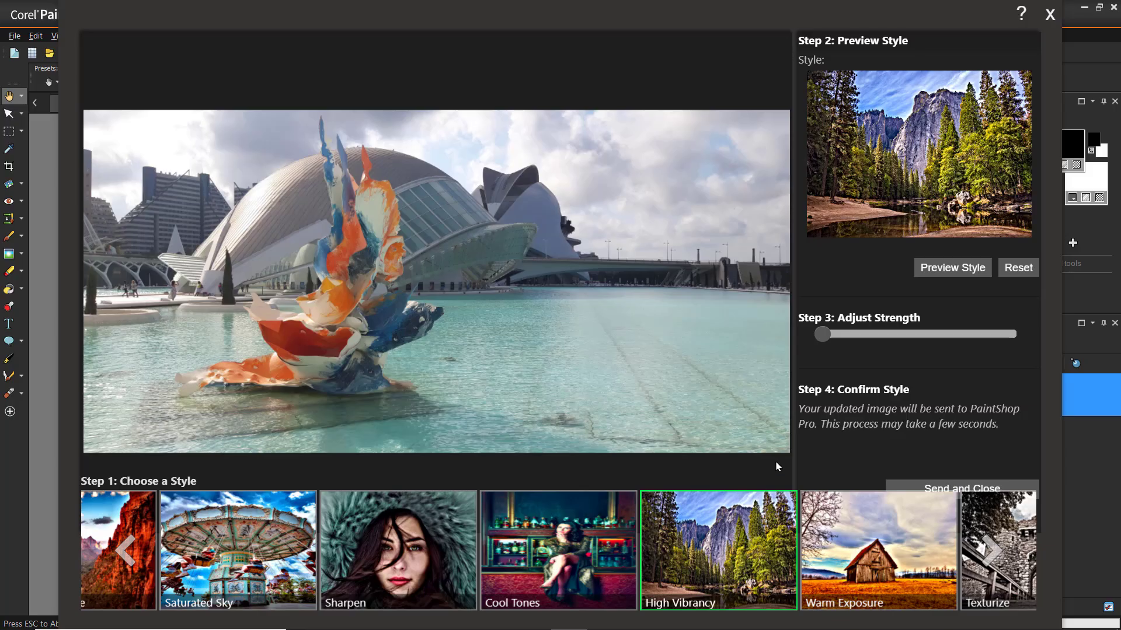
pyautogui.click(934, 273)
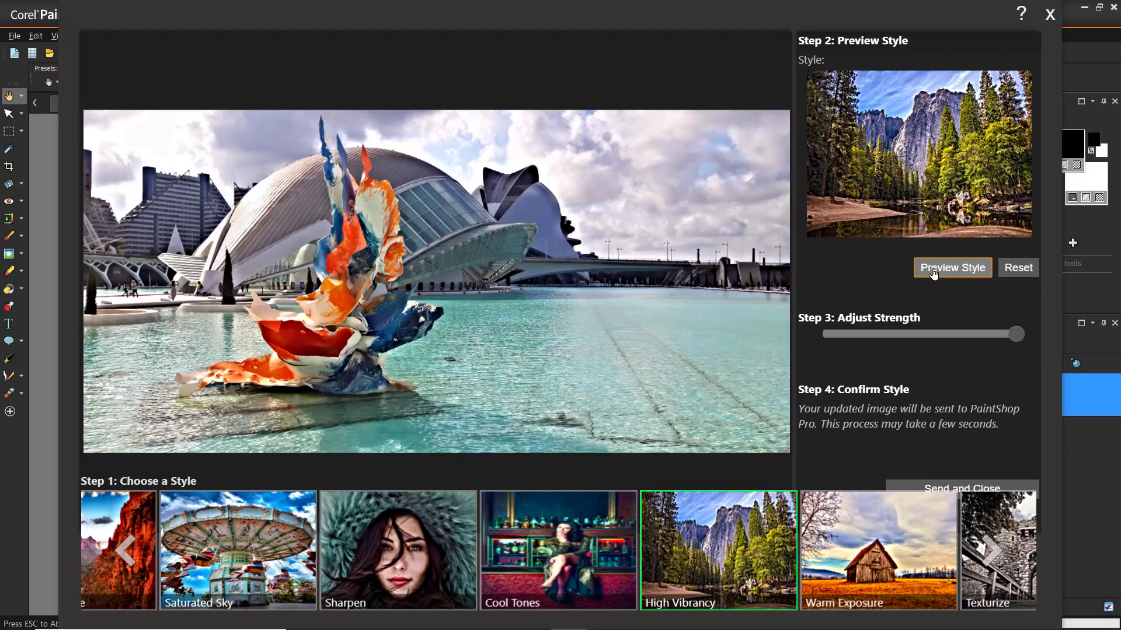
# Preview the Warm Exposure style, then reset the photo to its original colours.
pyautogui.click(852, 519)
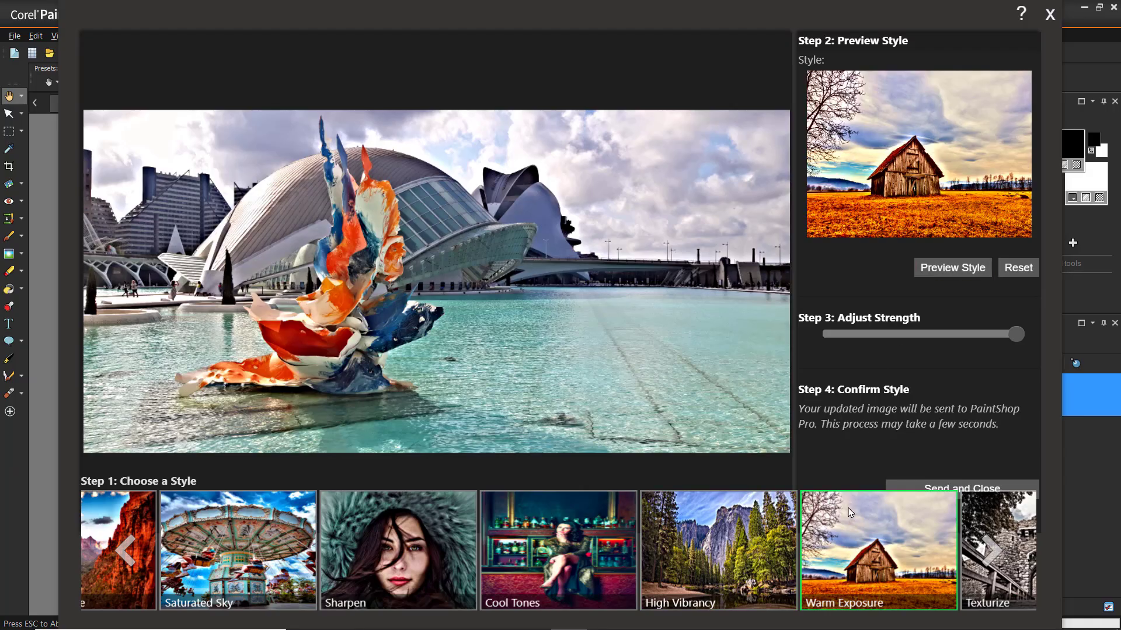
pyautogui.click(928, 273)
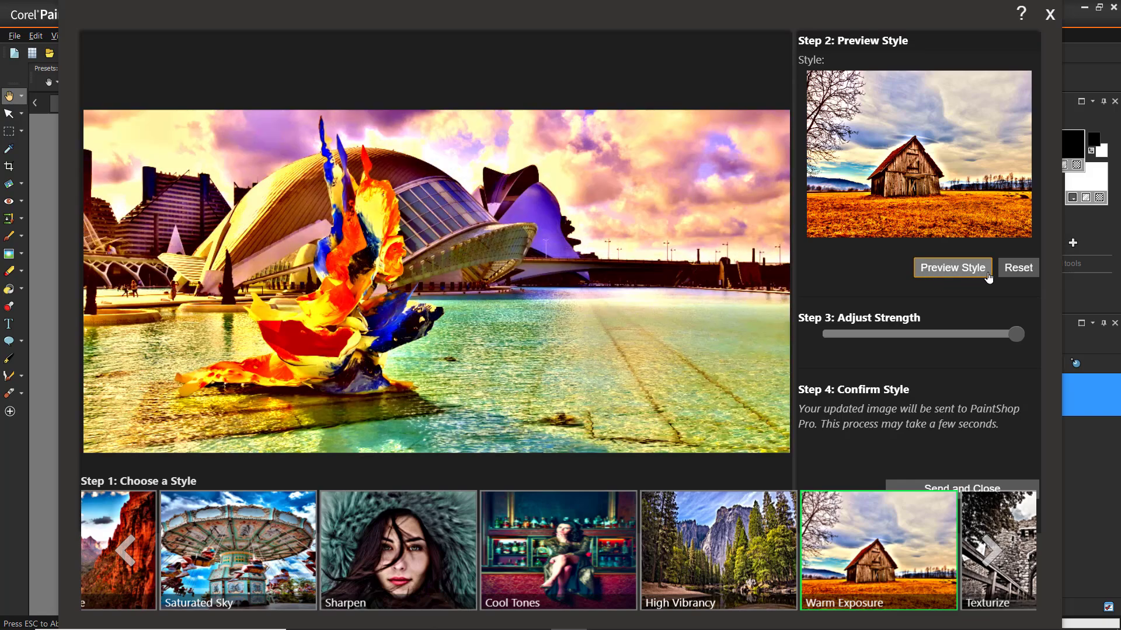
pyautogui.click(1009, 272)
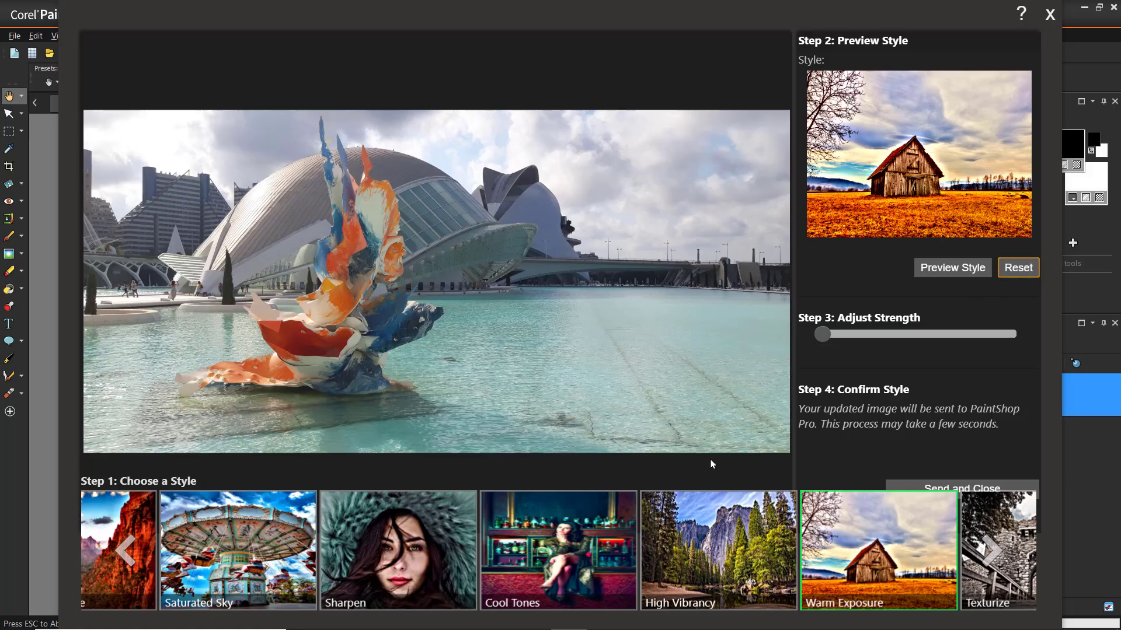
# Preview Cool Tones, lower its strength slider, and send the result back to PaintShop Pro.
pyautogui.click(593, 537)
pyautogui.click(947, 268)
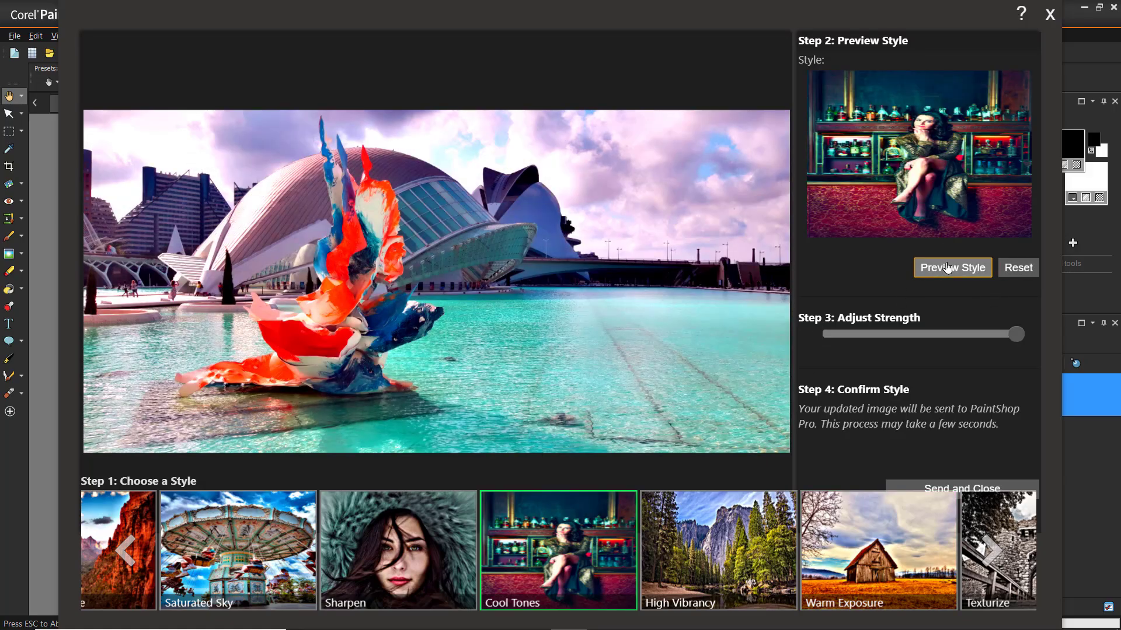
pyautogui.moveTo(1016, 335); pyautogui.dragTo(953, 339)
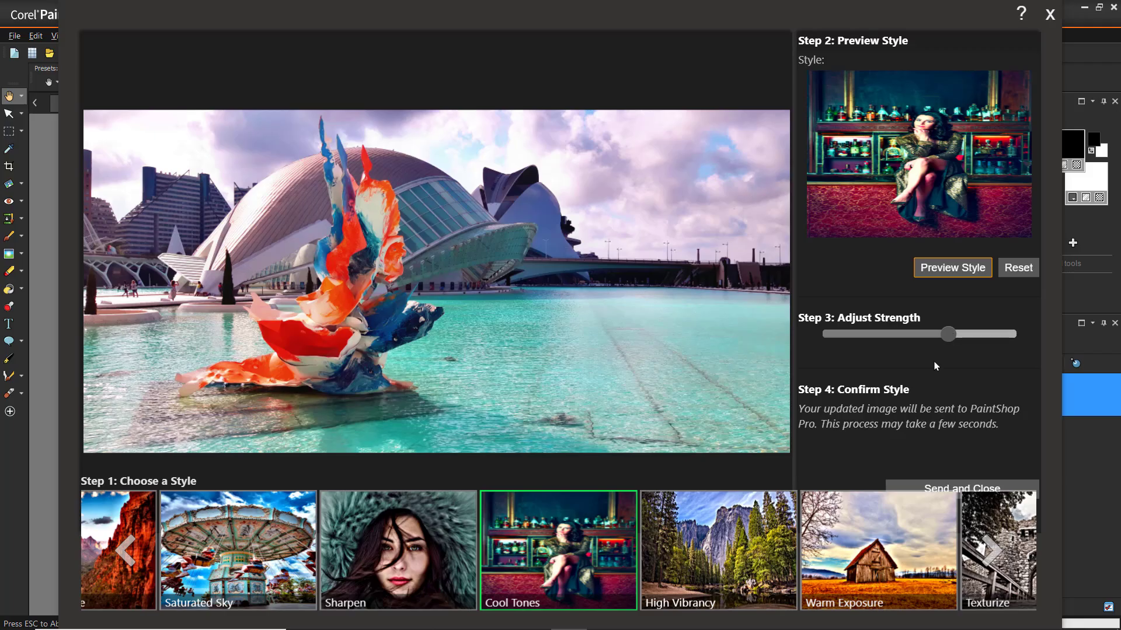
pyautogui.click(905, 488)
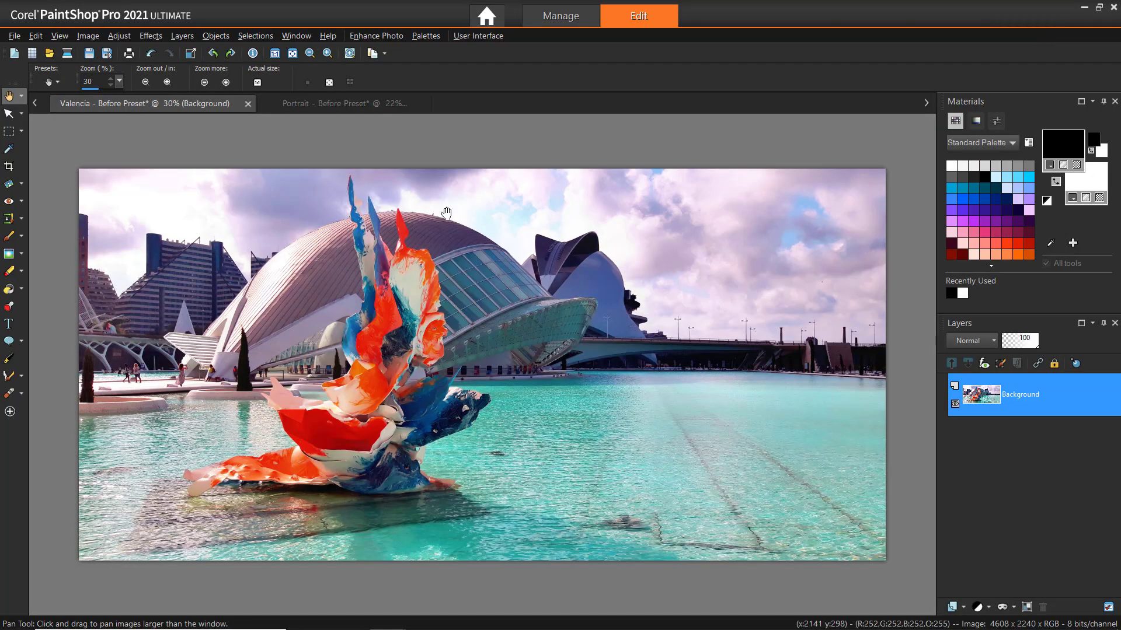
# Switch to the Portrait photo and duplicate its Background layer into 'Copy of Background'.
pyautogui.click(355, 108)
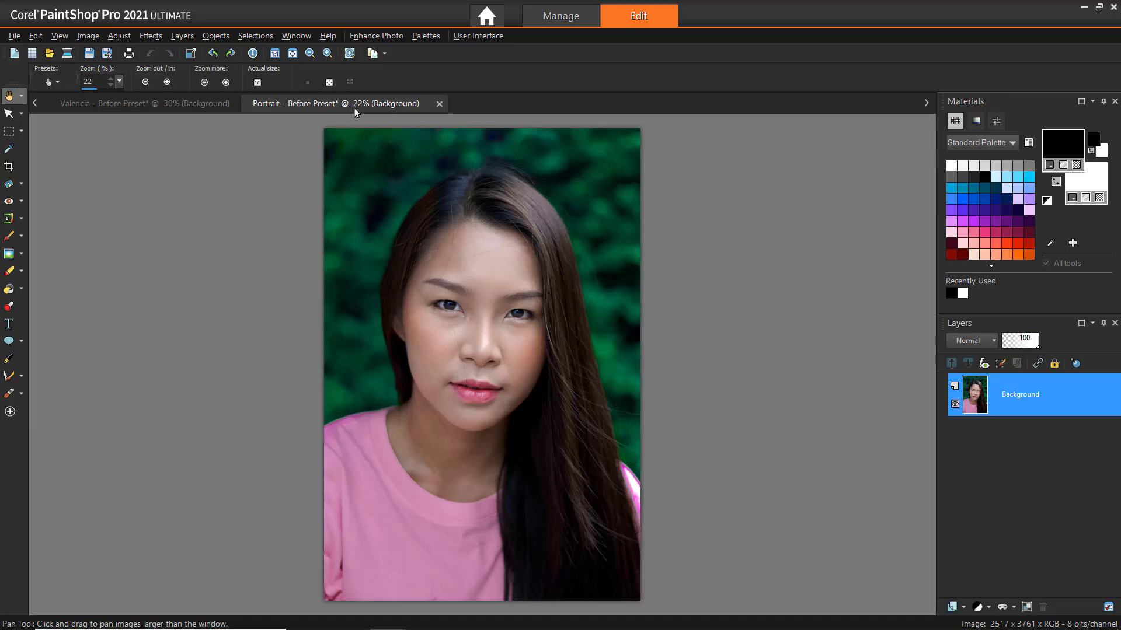
pyautogui.rightClick(993, 395)
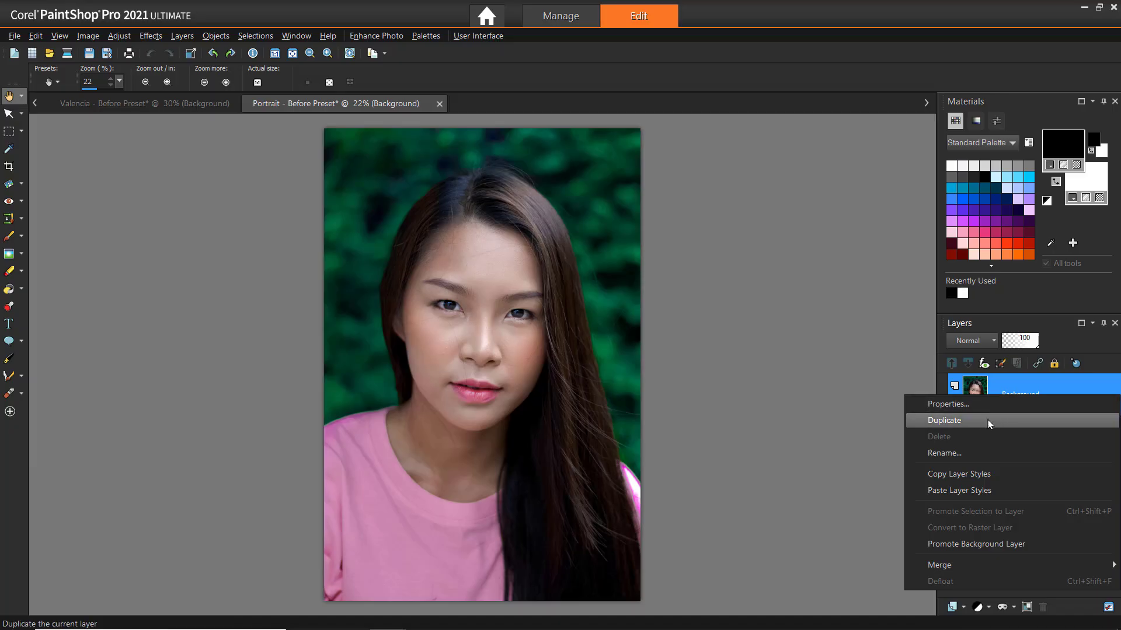
pyautogui.click(988, 419)
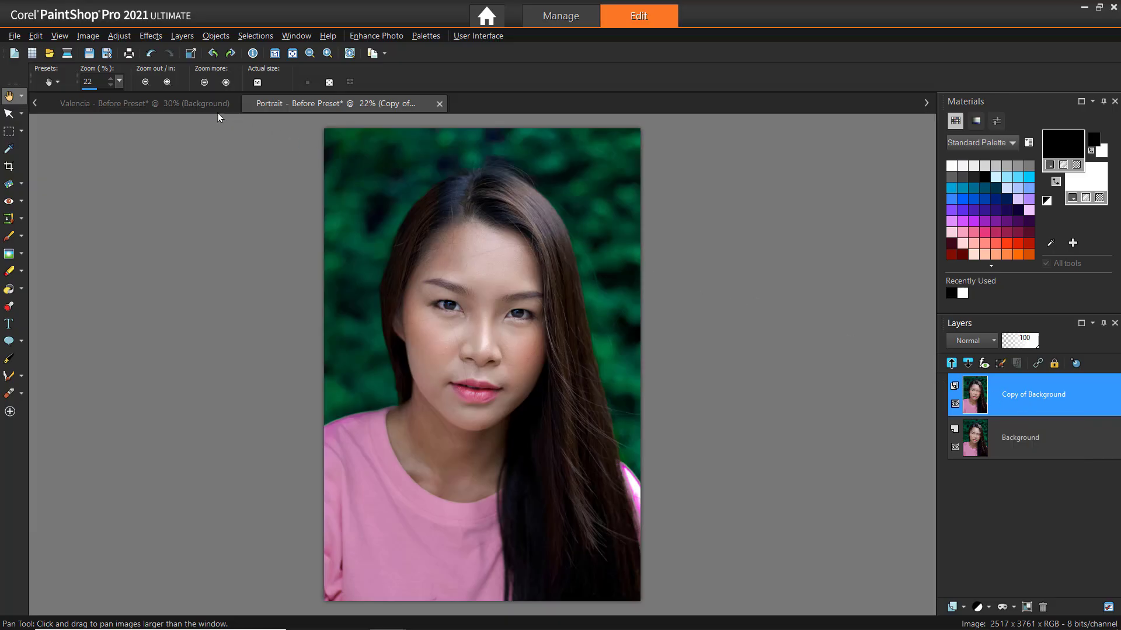
pyautogui.click(149, 36)
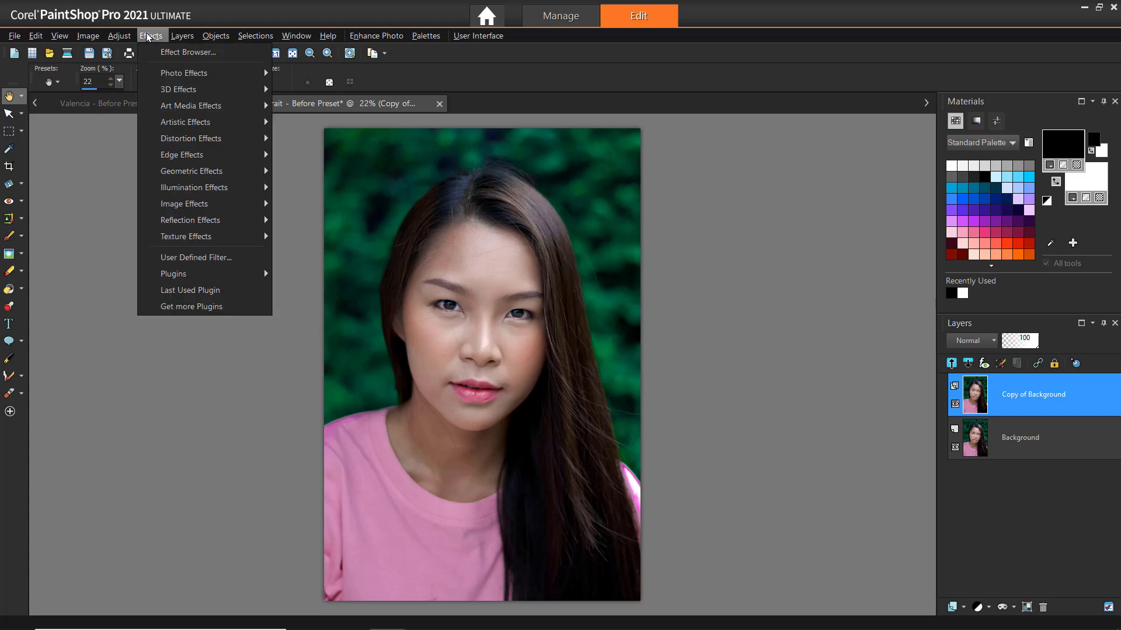
# In AI HDR Studio, preview Sharpen on the portrait, halve its strength, and send it back.
pyautogui.moveTo(195, 274)
pyautogui.moveTo(327, 273)
pyautogui.click(391, 274)
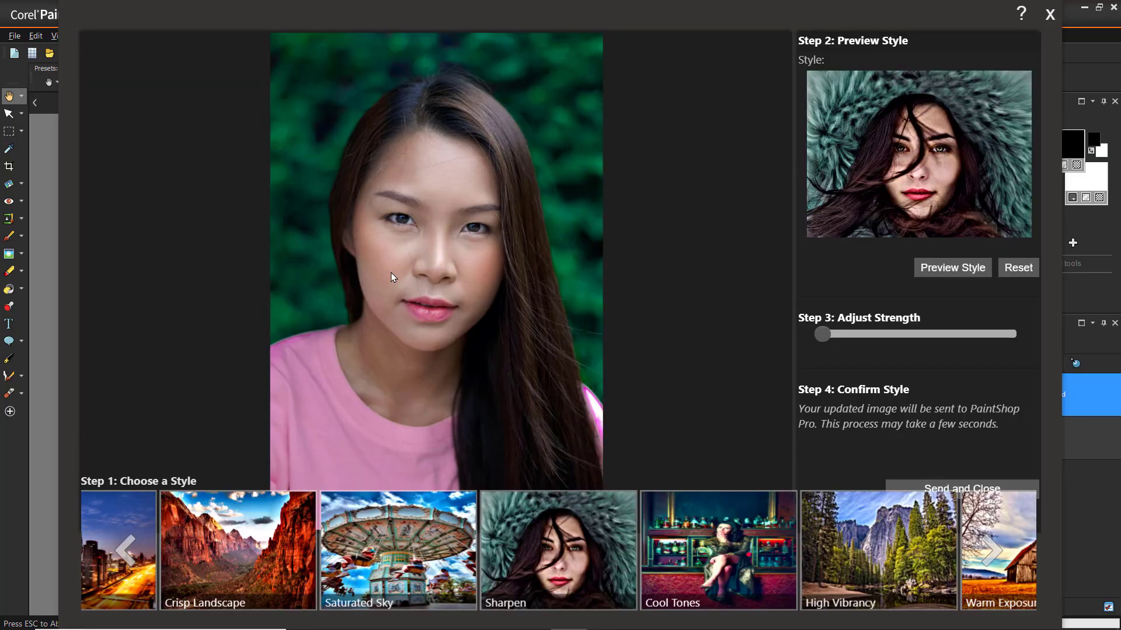
pyautogui.click(539, 523)
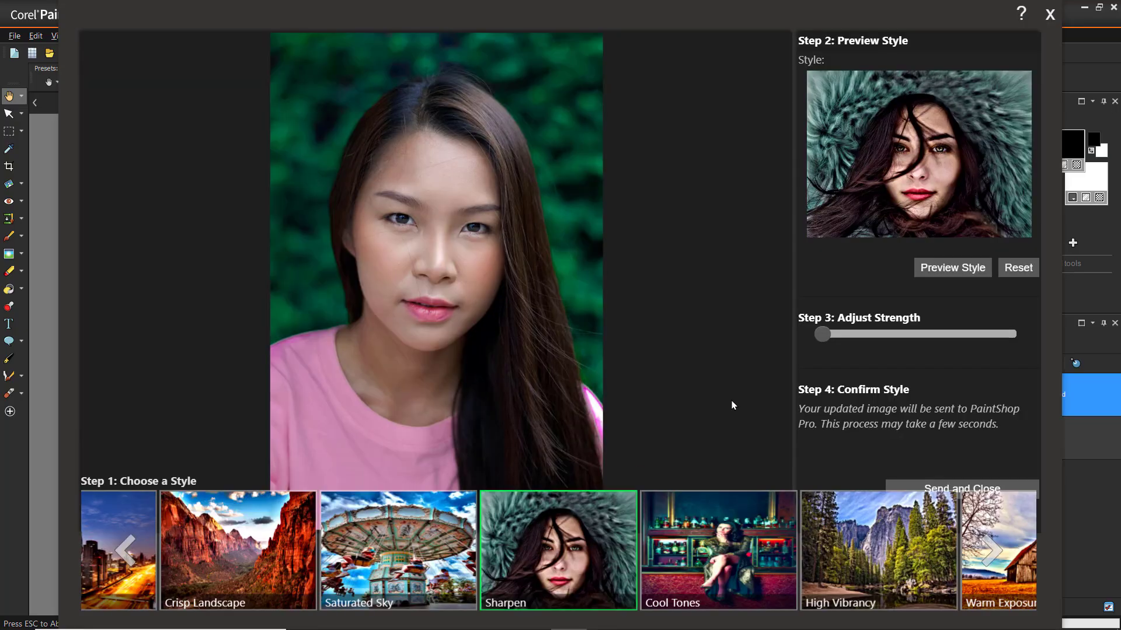
pyautogui.click(917, 272)
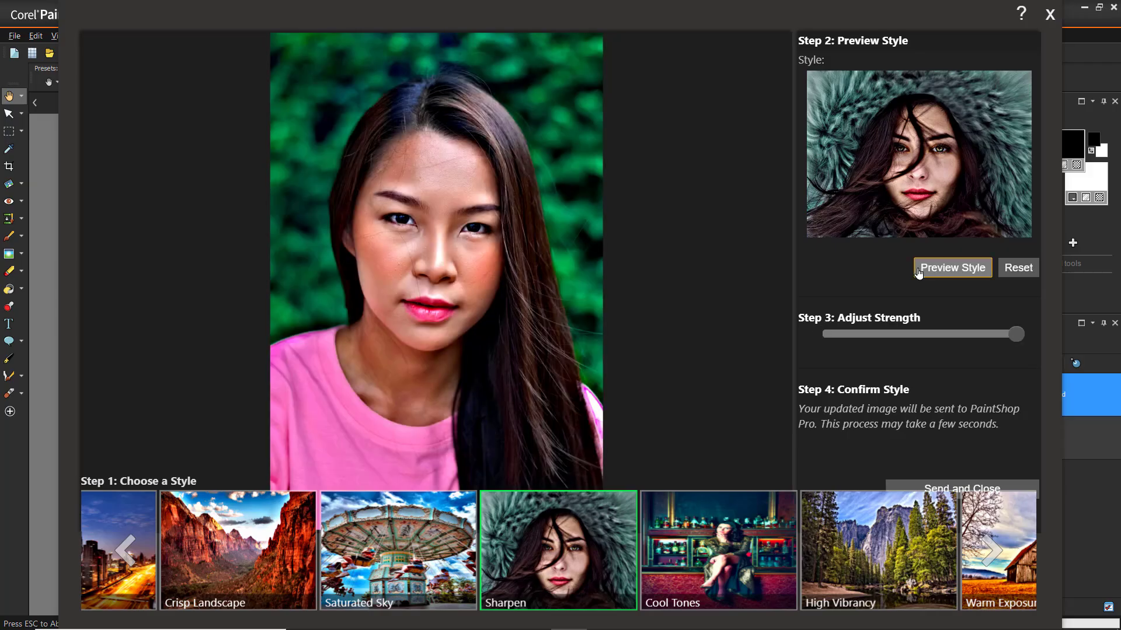
pyautogui.moveTo(1010, 338); pyautogui.dragTo(929, 336)
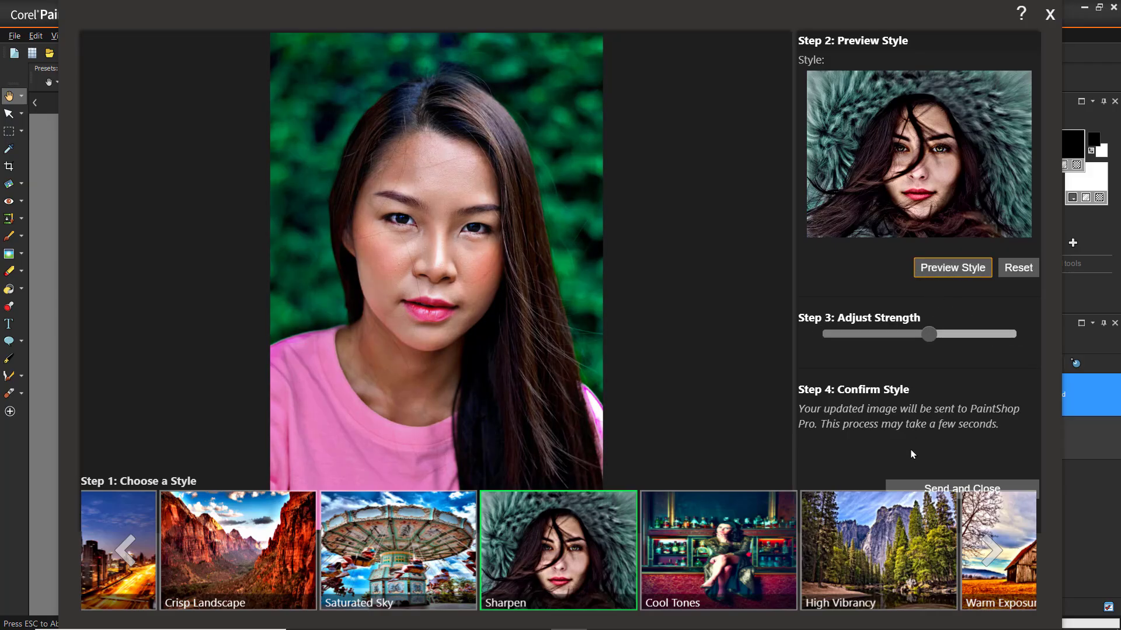
pyautogui.click(912, 487)
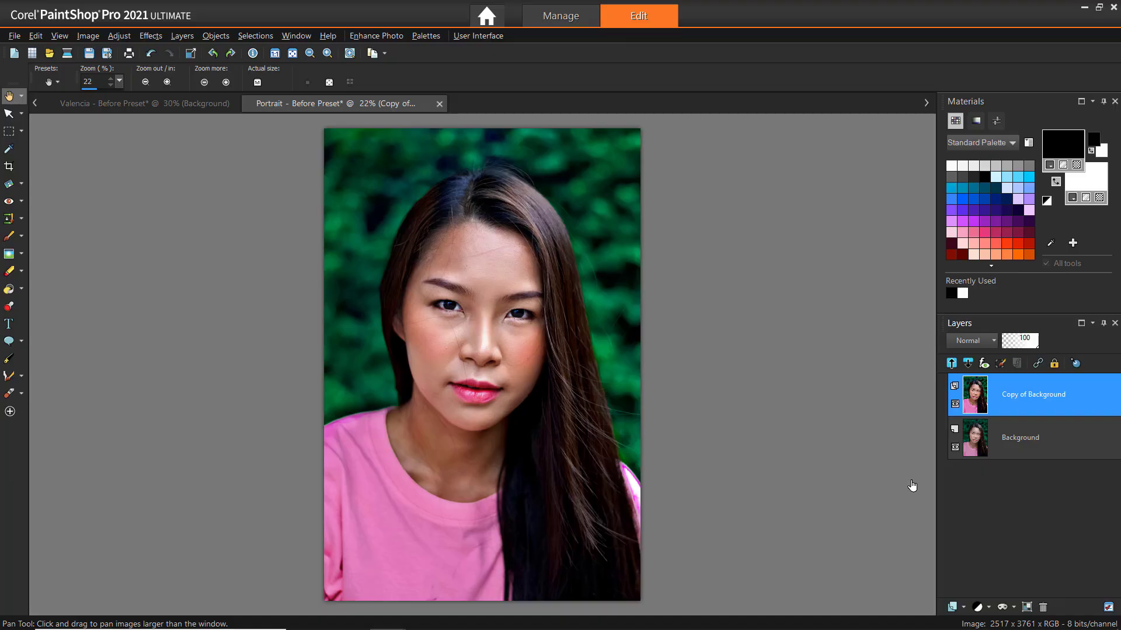
# Toggle the sharpened layer off and on twice to compare it with the original.
pyautogui.click(955, 404)
pyautogui.click(955, 405)
pyautogui.click(955, 405)
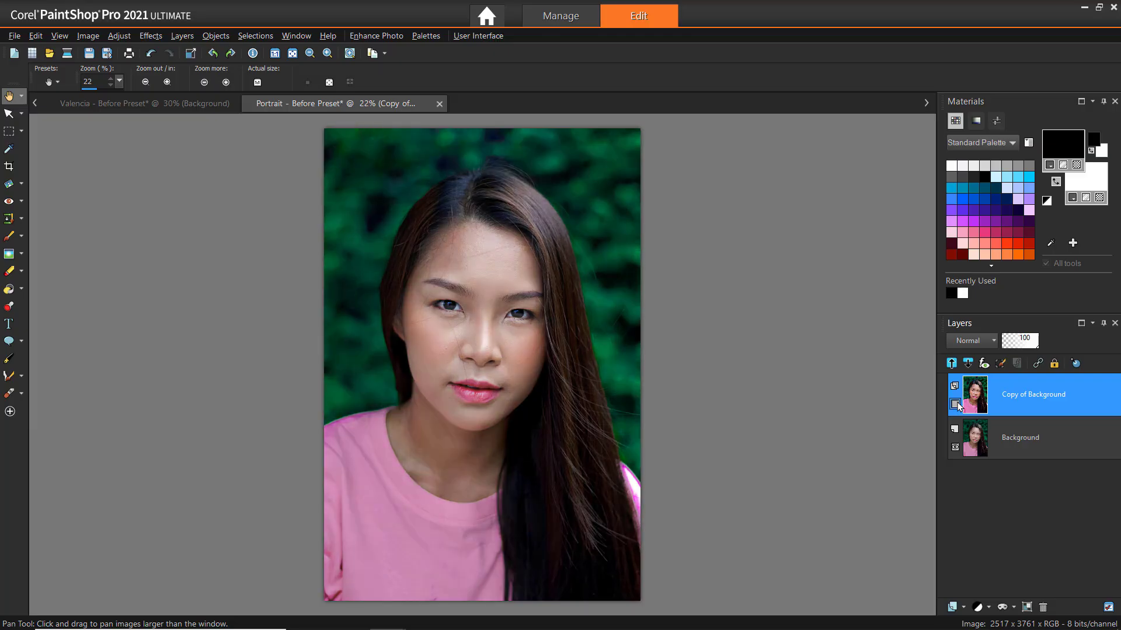
pyautogui.click(955, 405)
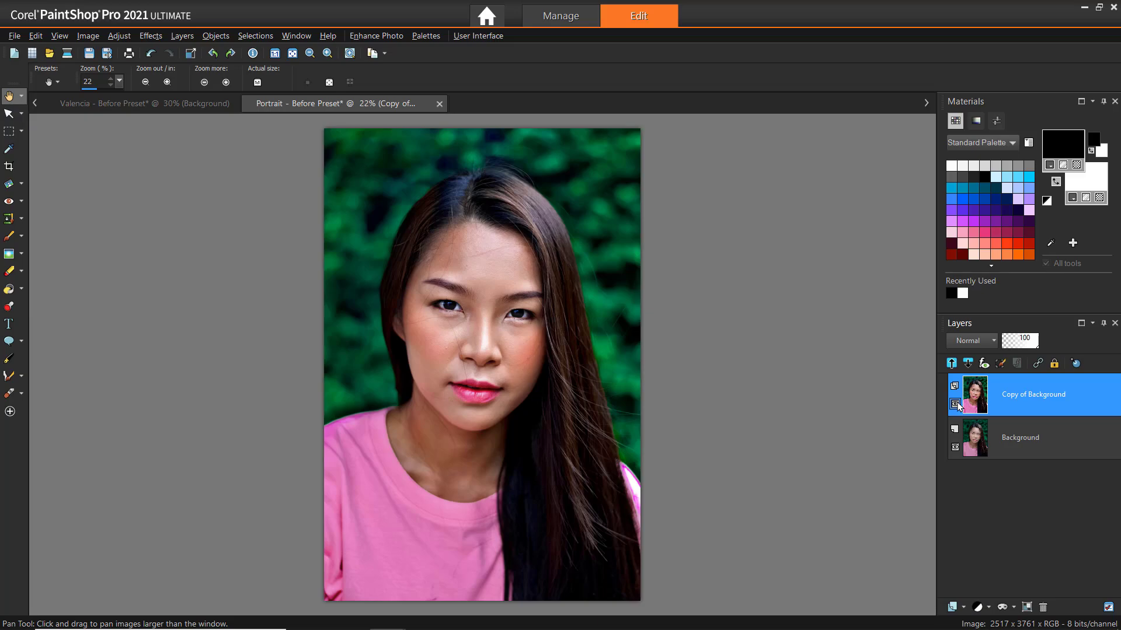
# Duplicate the Background layer again so the portrait stack holds four layers.
pyautogui.rightClick(993, 446)
pyautogui.press('Escape')
pyautogui.click(955, 404)
pyautogui.rightClick(993, 446)
pyautogui.click(993, 277)
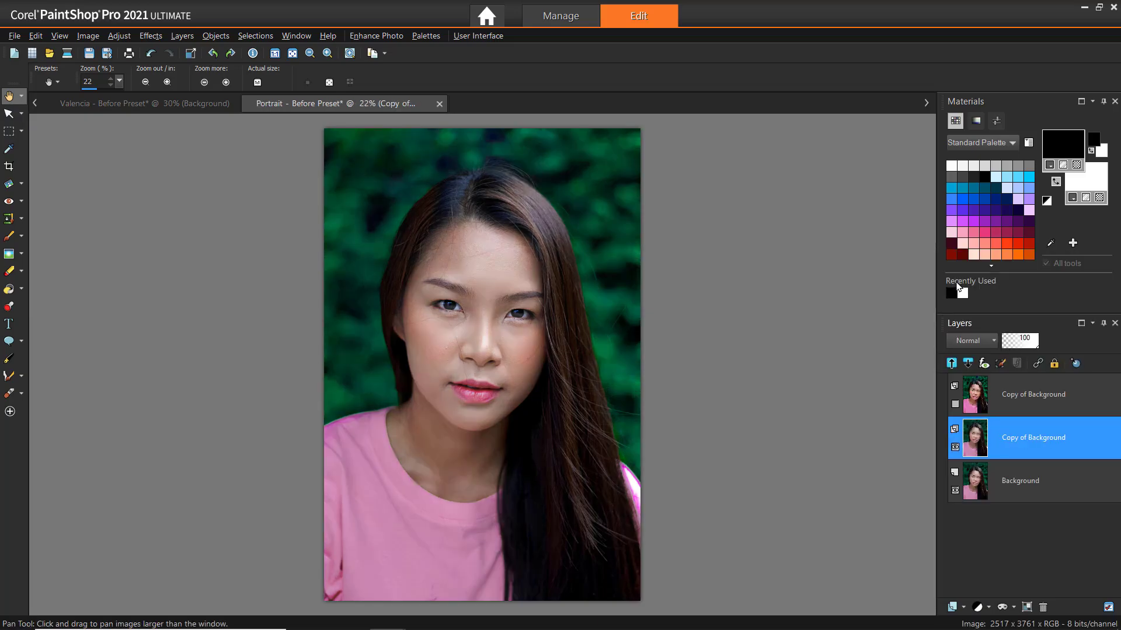
# Rename the sharpened top layer to 'Portrait - Sharpen'.
pyautogui.rightClick(1019, 401)
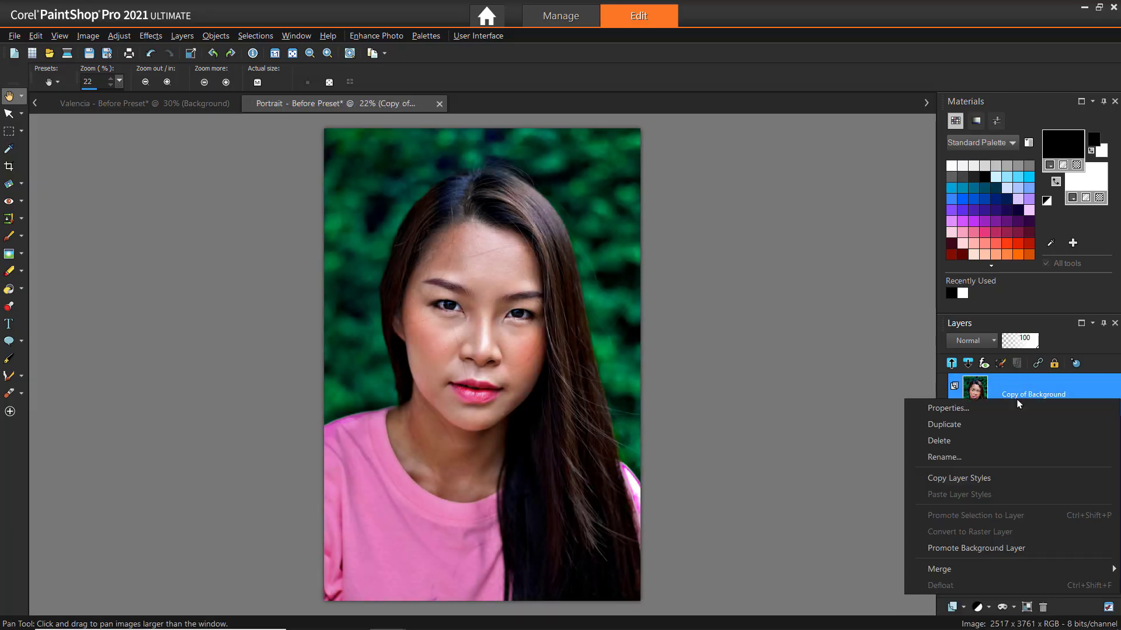
pyautogui.click(989, 458)
pyautogui.write('Portrait - Sharpen')
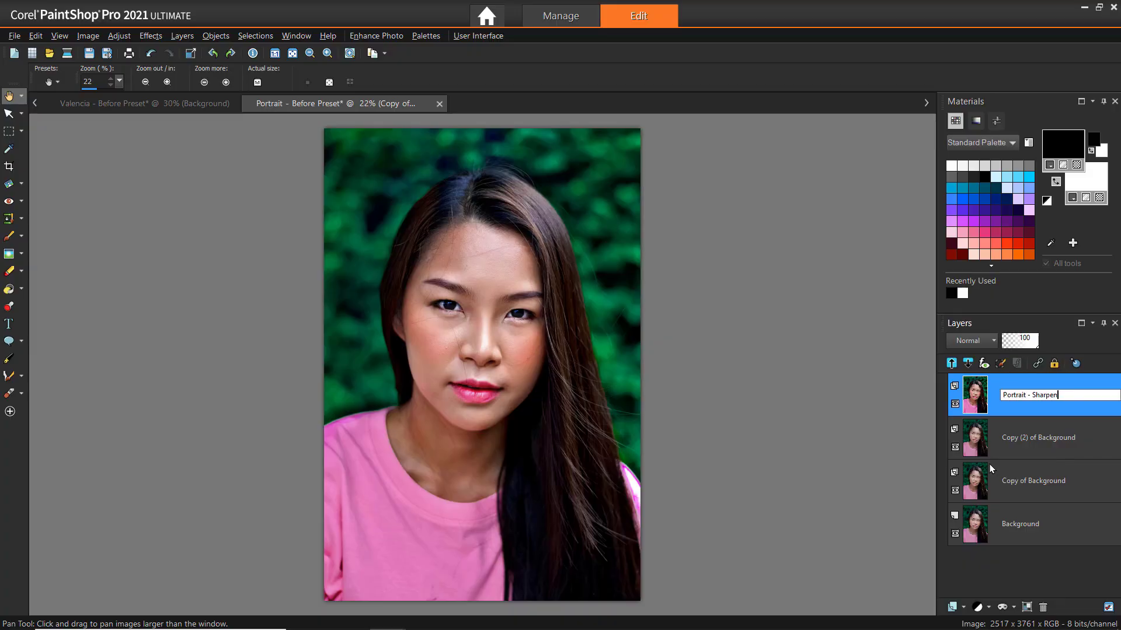
pyautogui.press('Return')
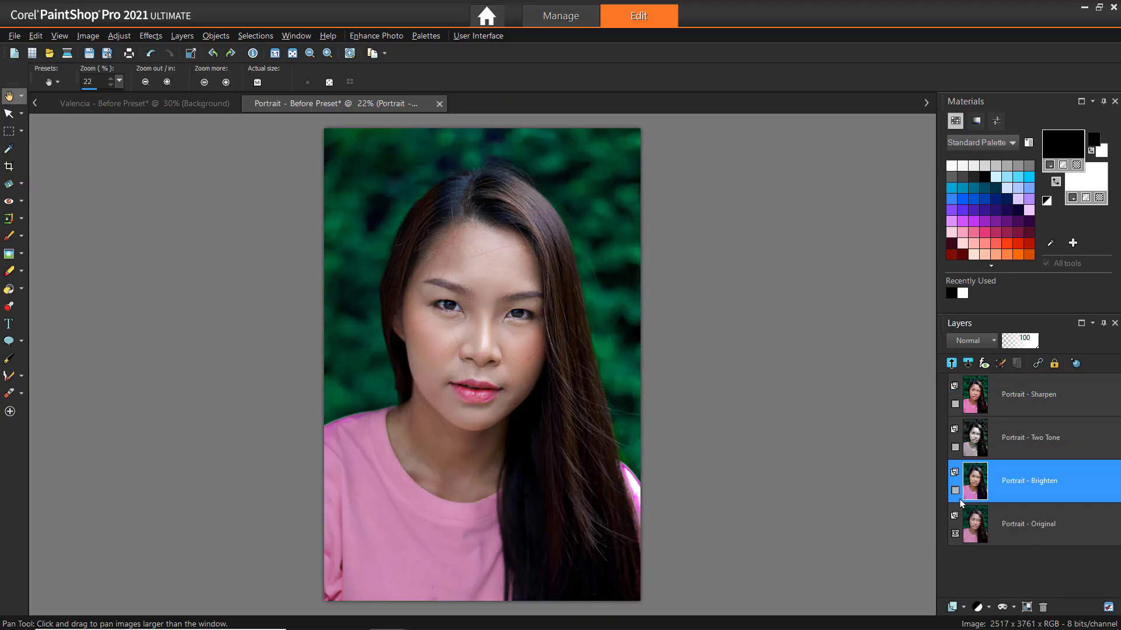
# Make the Portrait - Brighten, Portrait - Two Tone and Portrait - Sharpen layers visible.
pyautogui.click(955, 492)
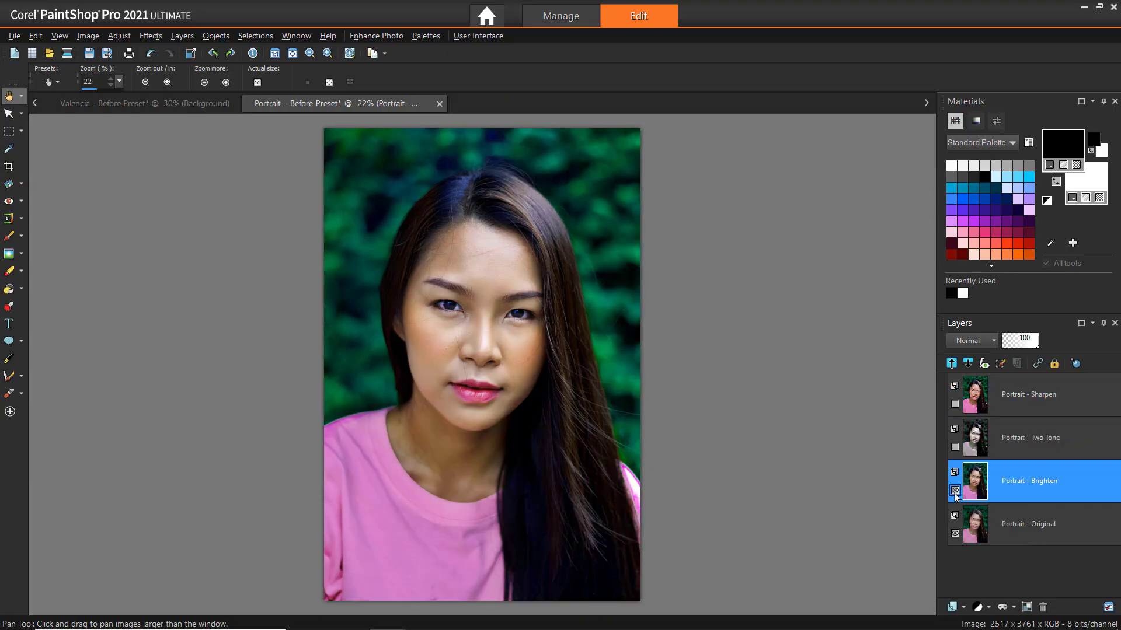
pyautogui.click(954, 448)
pyautogui.click(955, 404)
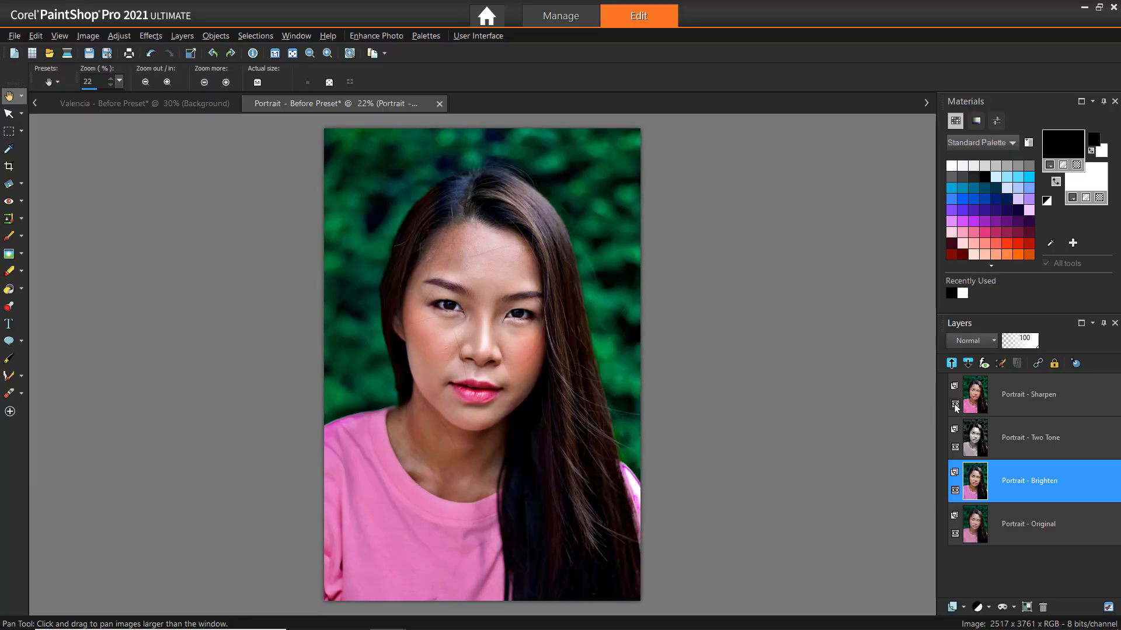